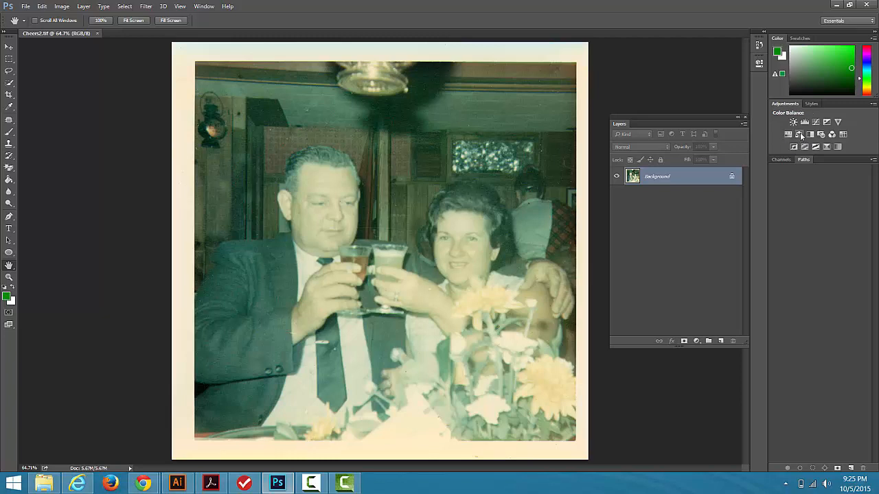
Add a Color Balance adjustment layer above the photo, move the Layers panel clear of the adjustment settings, and select the new layer
left_click(800, 135)
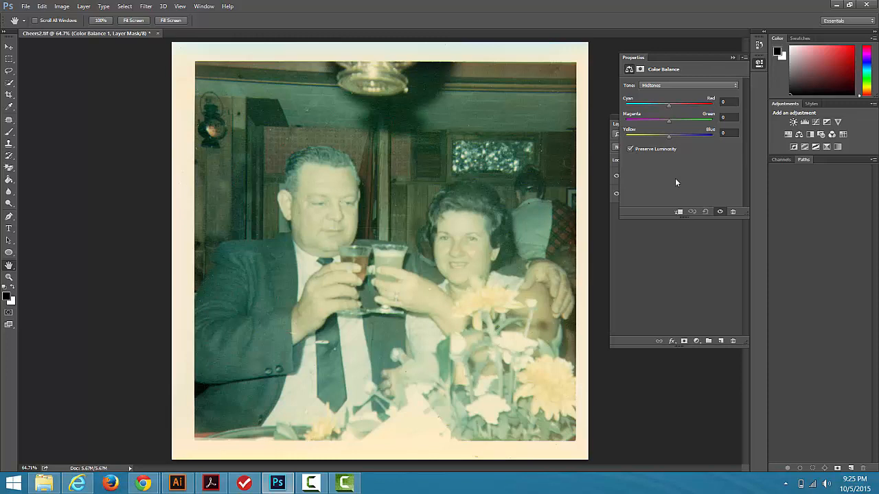
left_click(652, 276)
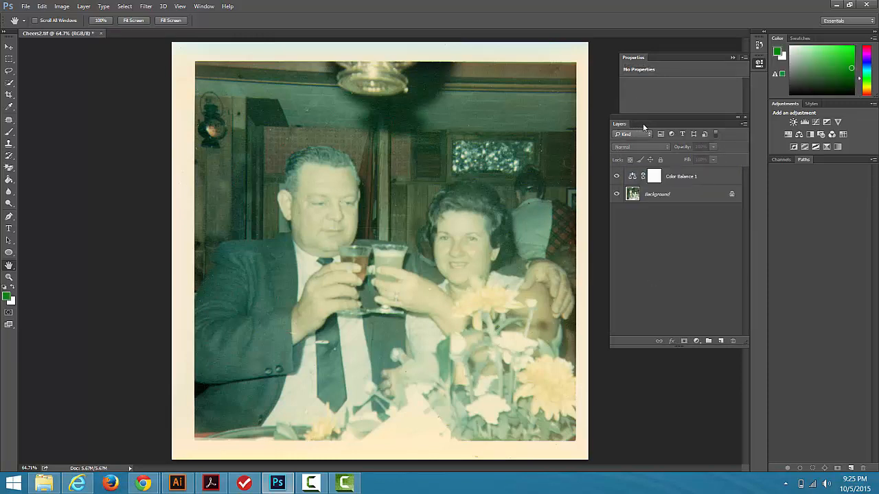
left_click_drag(643, 125, 629, 236)
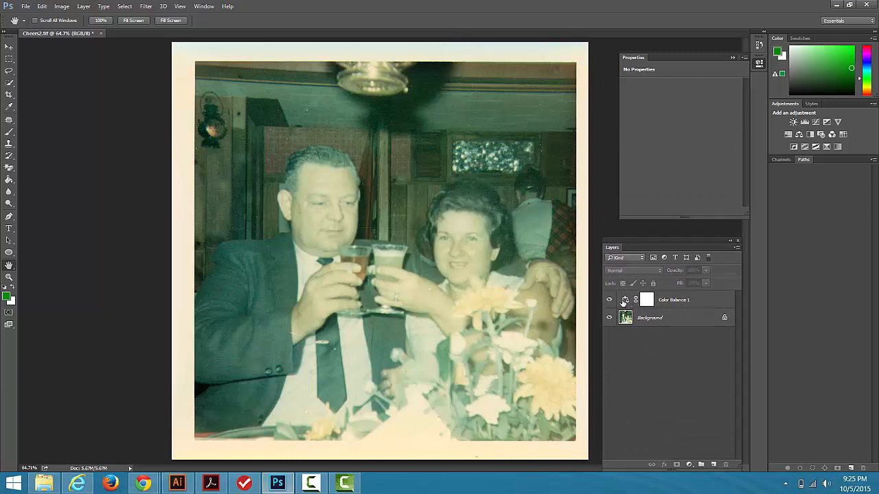
left_click(623, 302)
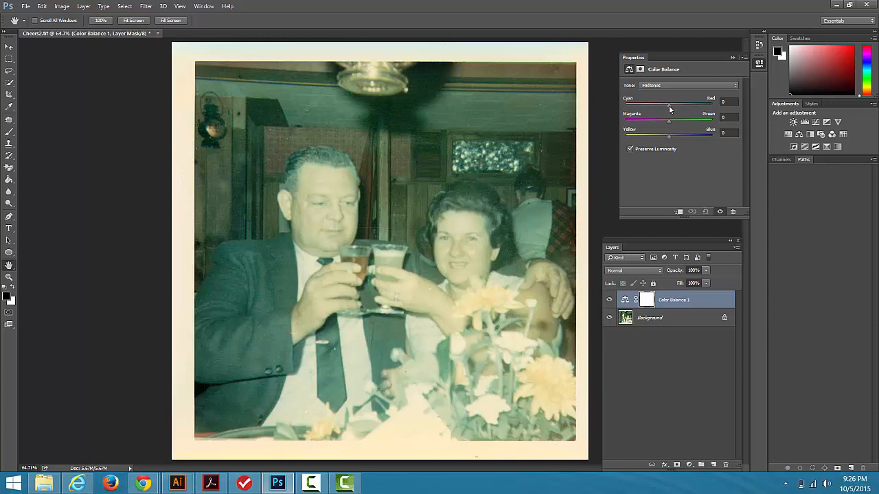
Shift the Color Balance midtones toward red by about +44 and toward blue by about +9
left_click_drag(670, 109, 721, 109)
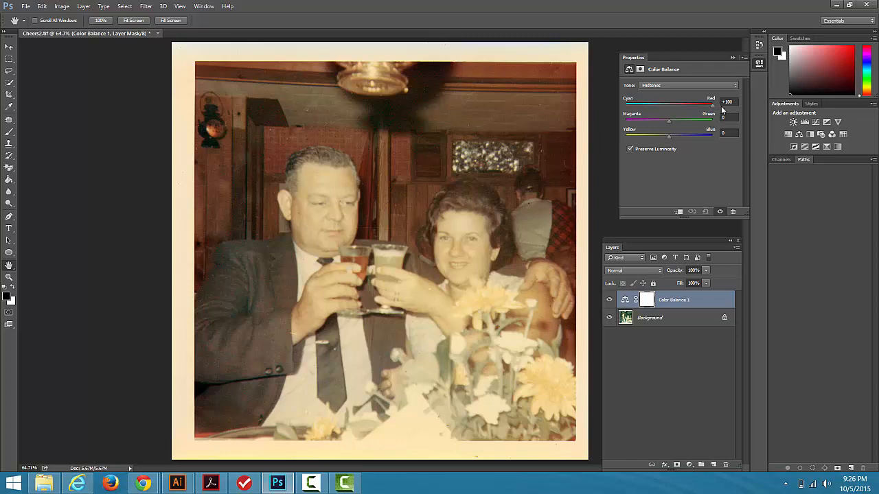
left_click_drag(722, 110, 689, 111)
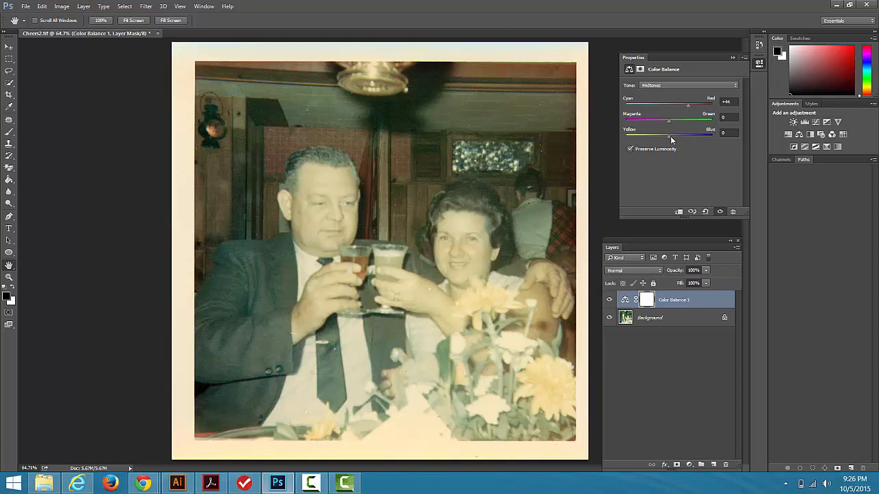
mouse_move(670, 139)
left_mouse_down()
mouse_move(714, 139)
mouse_move(673, 140)
left_mouse_up()
left_click_drag(687, 106, 689, 110)
Shift the Color Balance highlights toward red by about +24, plus slightly toward magenta and blue
left_click(653, 87)
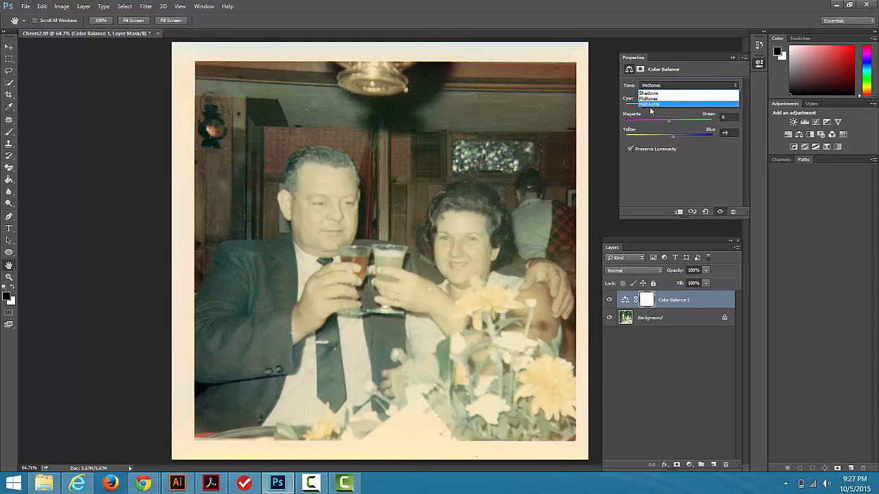
left_click(650, 104)
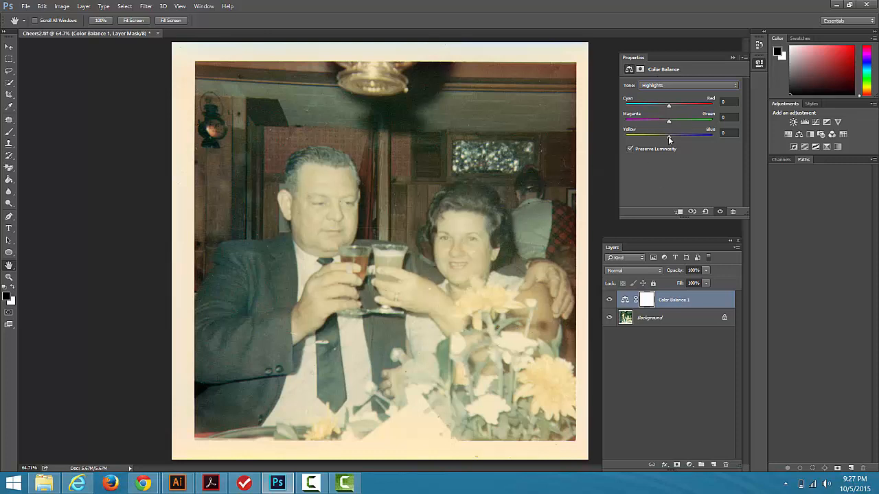
left_click_drag(667, 137, 670, 139)
left_click_drag(669, 105, 676, 106)
left_click_drag(683, 104, 679, 106)
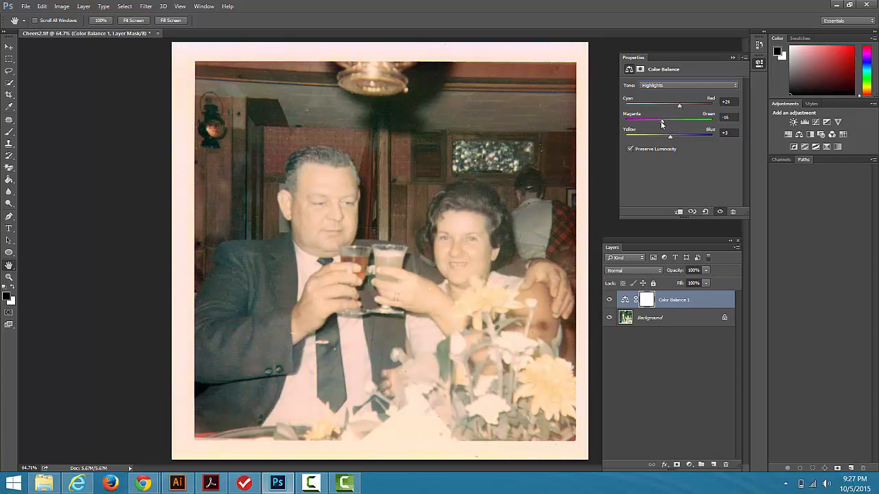
left_click_drag(668, 128, 674, 142)
Set the Color Balance shadows to +12 red, -2 magenta and -11 yellow, and compare the photo with and without the adjustment
left_click(662, 85)
left_click(659, 94)
left_click_drag(669, 140, 664, 141)
left_click_drag(668, 106, 674, 108)
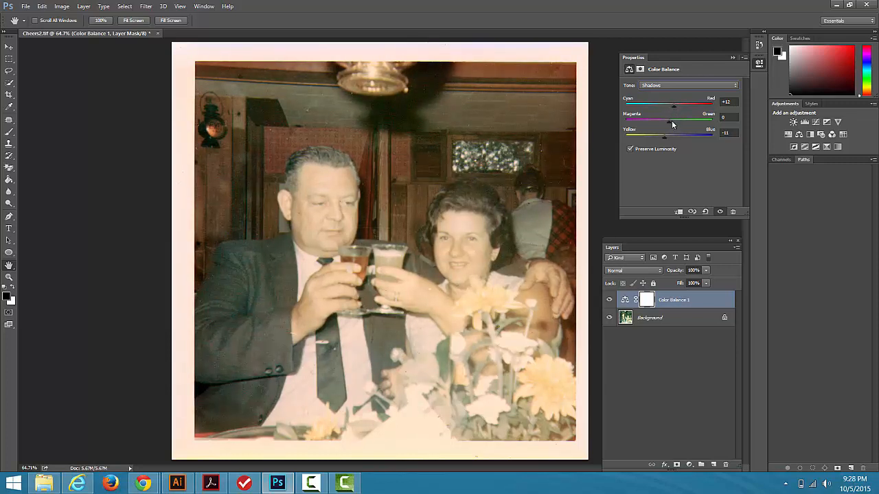
left_click_drag(672, 124, 669, 129)
left_click(609, 300)
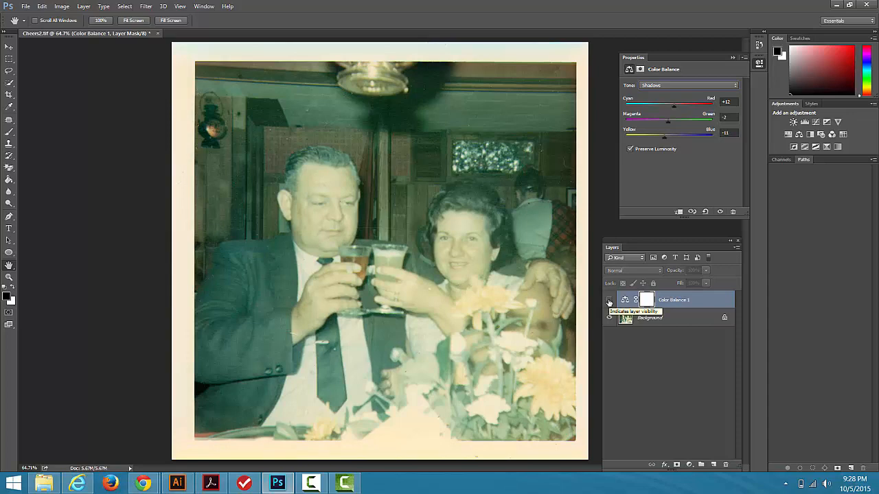
left_click(609, 301)
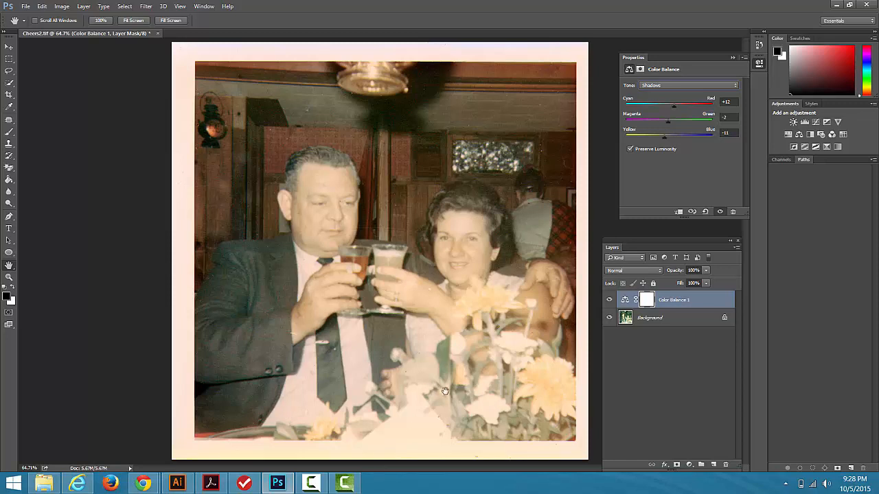
Add a Levels adjustment above the Background layer with black input 30, midtone 1.21 and white output 233
left_click(649, 316)
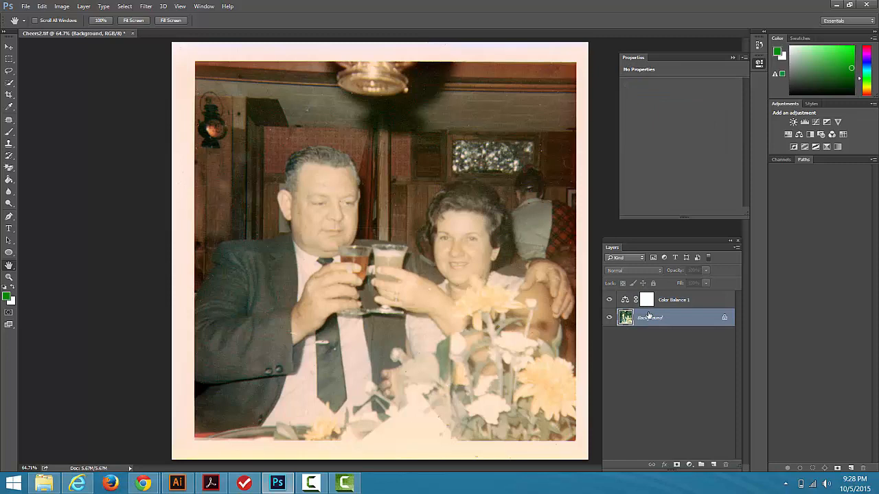
left_click(805, 123)
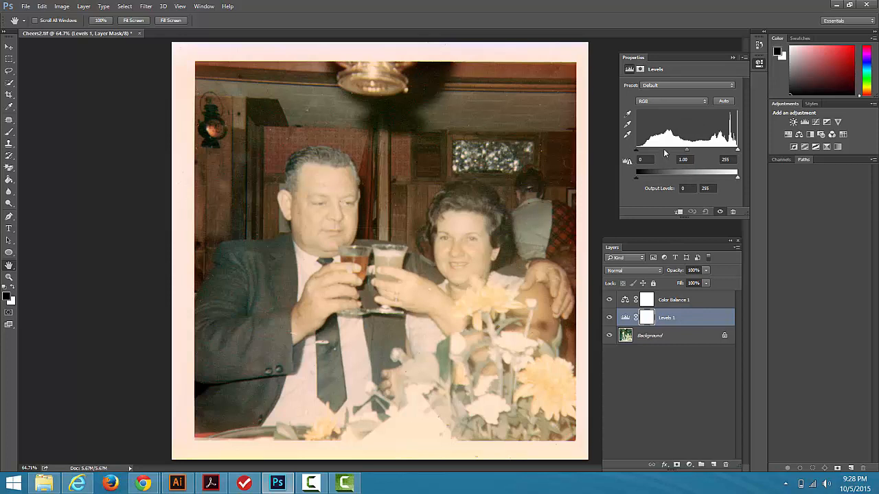
left_click_drag(636, 150, 745, 158)
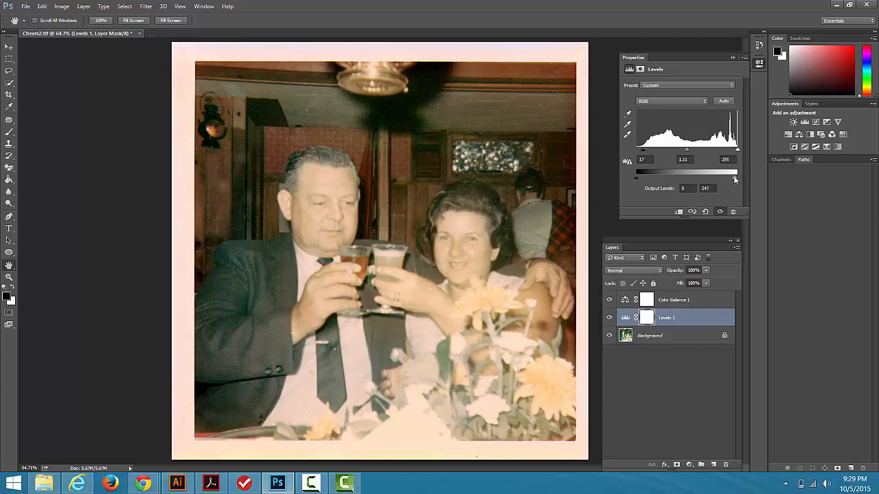
left_click_drag(734, 180, 730, 181)
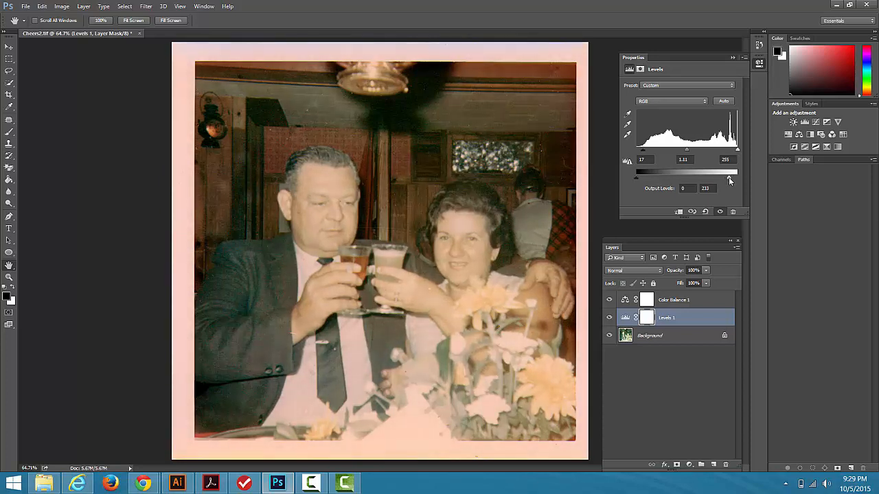
left_click_drag(643, 152, 687, 151)
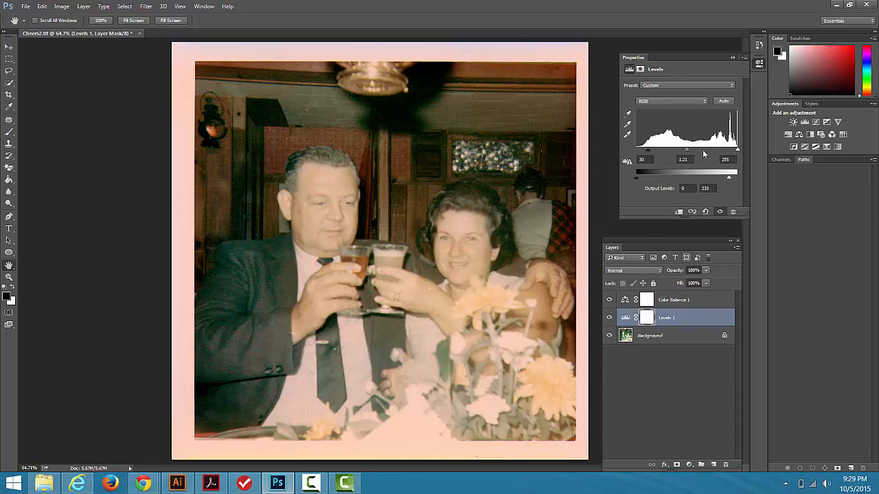
left_click(733, 58)
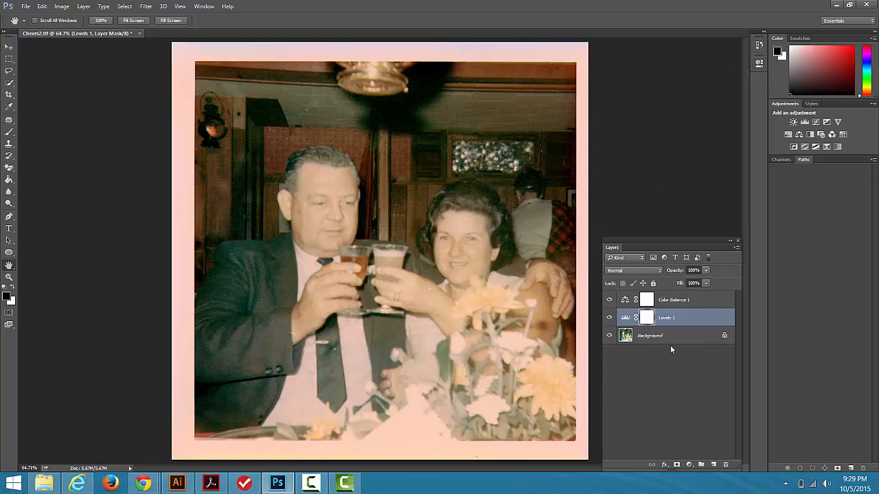
Try the Levels 1 layer at 42% opacity, compare it hidden and shown, and restore the opacity to 100%
left_click(677, 302)
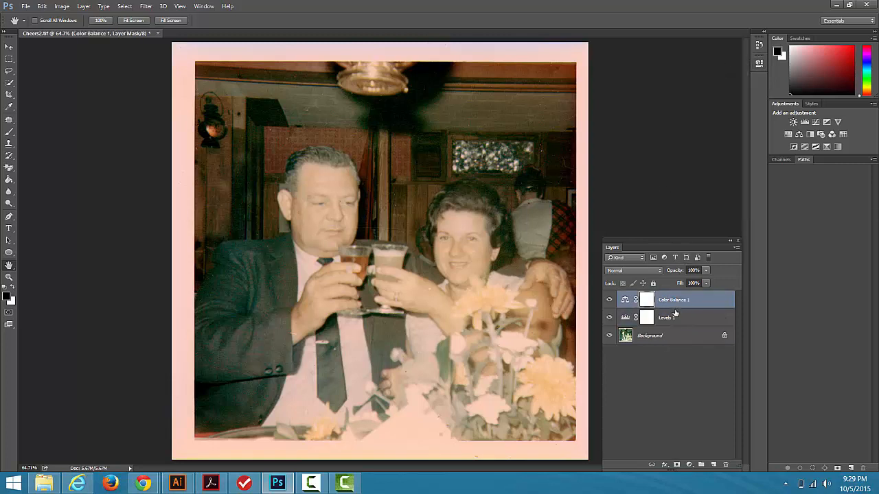
left_click(673, 320)
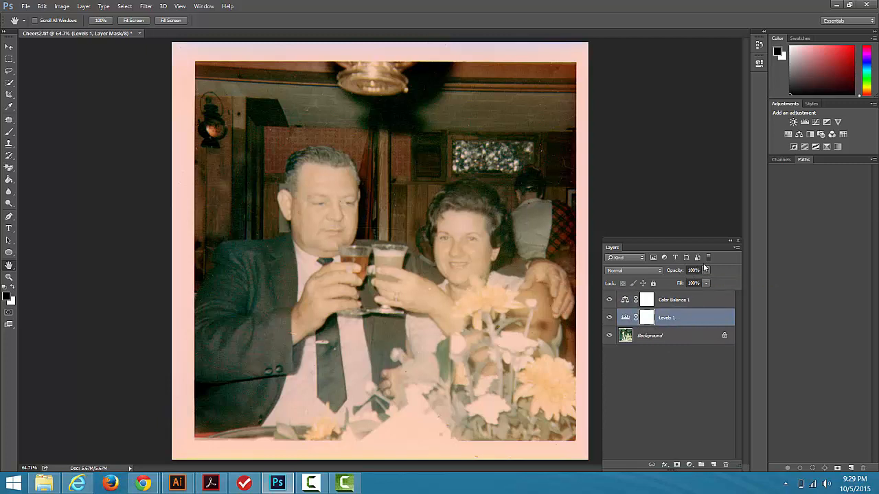
left_click(705, 270)
left_click_drag(706, 282, 692, 285)
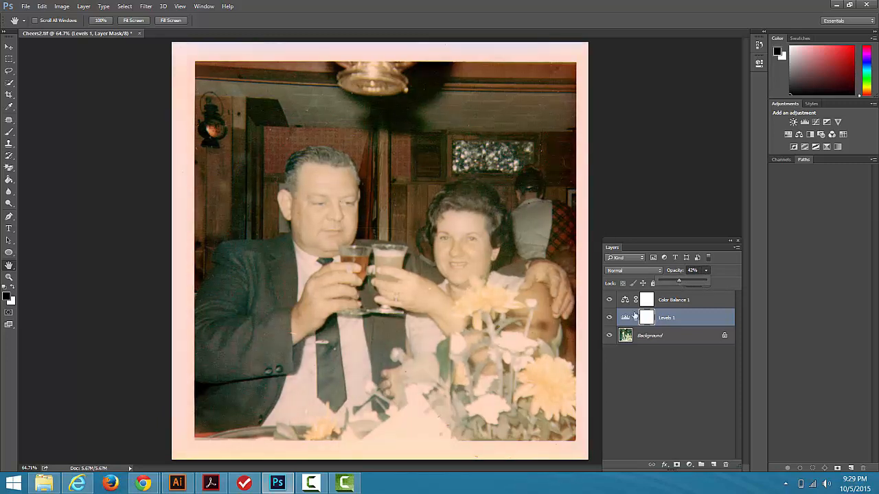
left_click(608, 319)
left_click(608, 318)
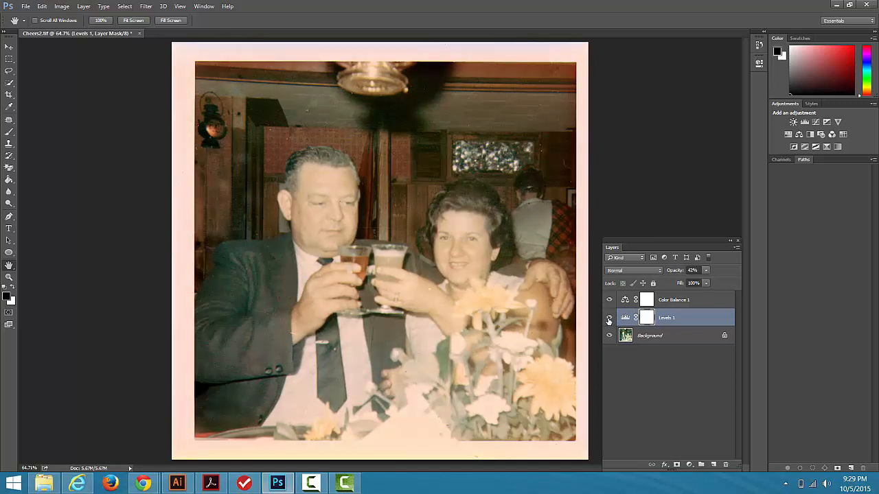
left_click(705, 270)
left_click_drag(706, 280, 742, 280)
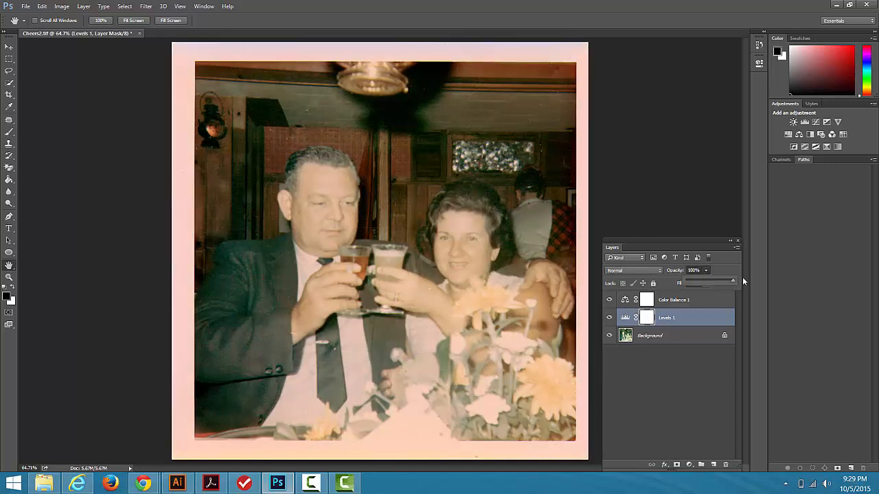
Try adjusting the opacity of the Color Balance 1 layer
left_click(676, 302)
left_click(705, 269)
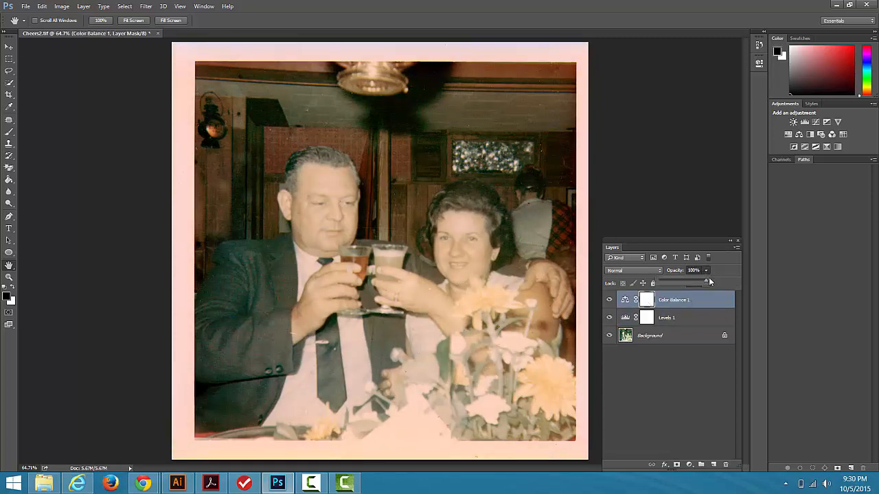
mouse_move(707, 281)
left_mouse_down()
mouse_move(651, 284)
mouse_move(710, 276)
left_mouse_up()
Clear the preset crop dimensions and crop the photo on all four sides to remove its faded paper border
left_click(671, 338)
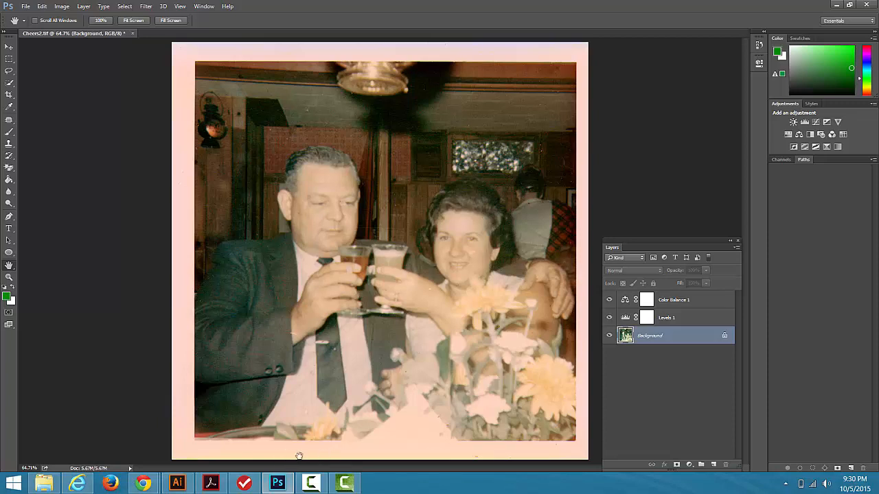
left_click(9, 95)
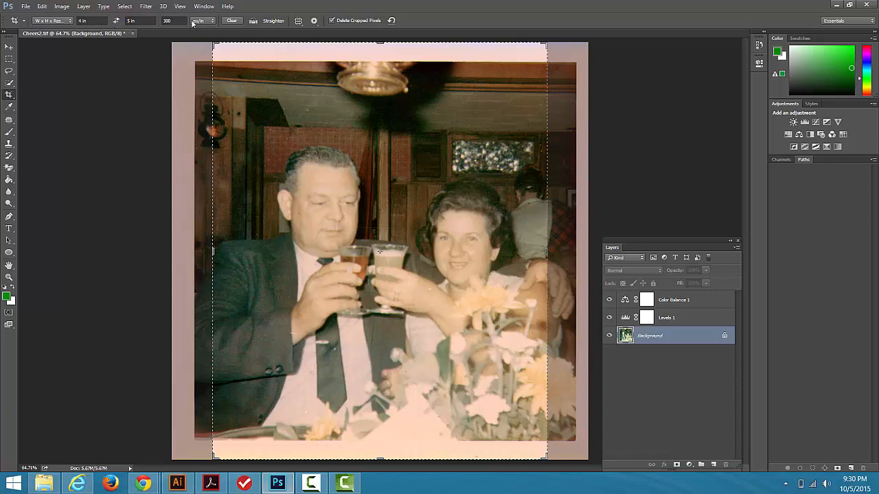
left_click(232, 21)
left_click_drag(379, 42, 379, 53)
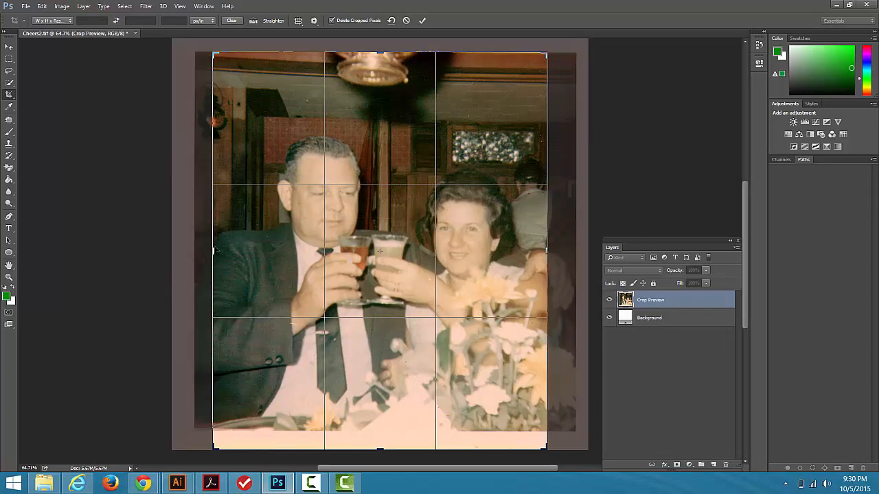
left_click_drag(213, 250, 204, 250)
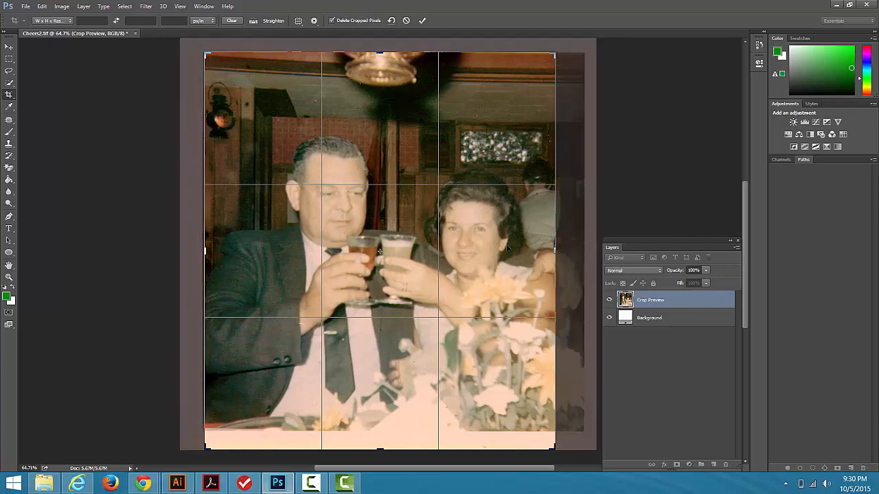
left_click_drag(553, 253, 568, 250)
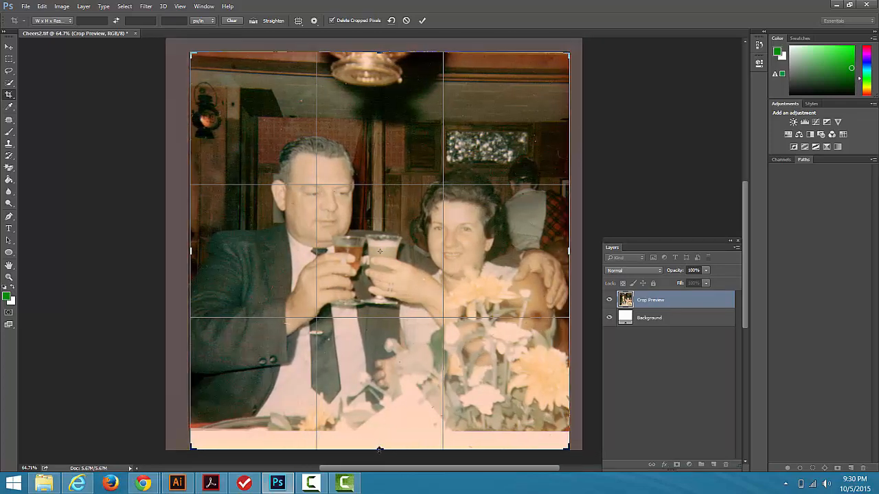
left_click_drag(379, 449, 376, 440)
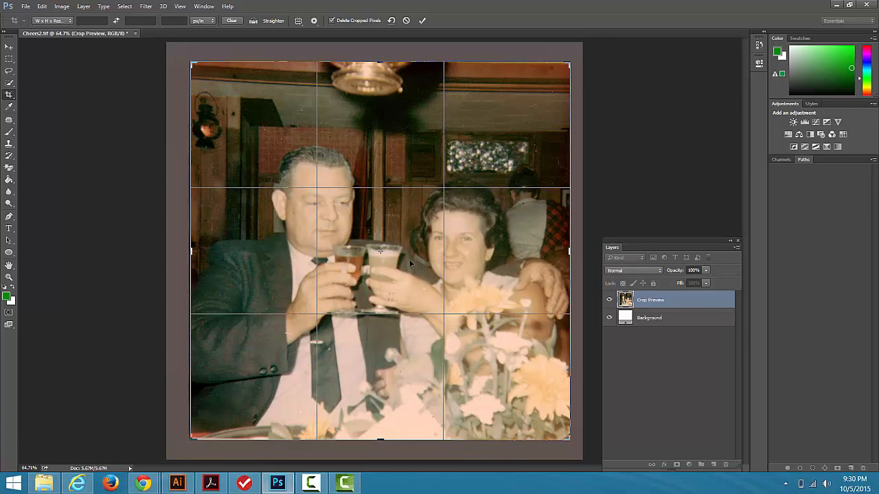
left_click(422, 20)
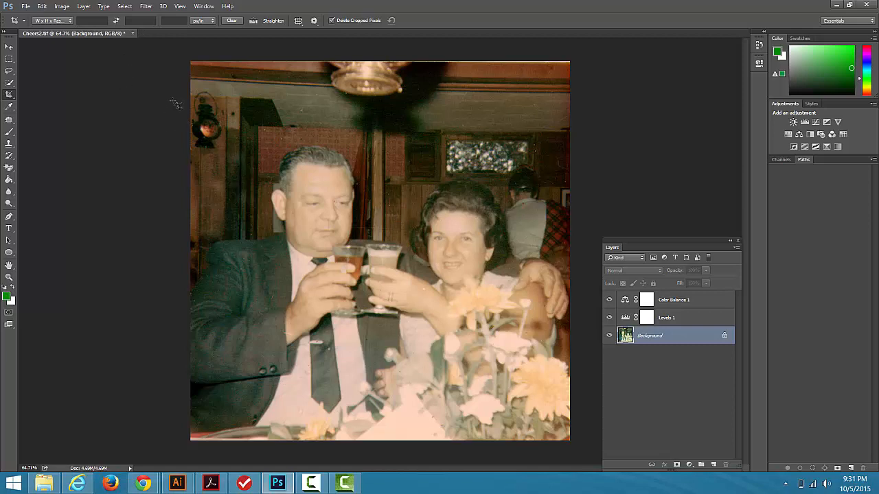
Set up a relative canvas enlargement of 0.5 inches in both width and height for the cropped photo
left_click(61, 7)
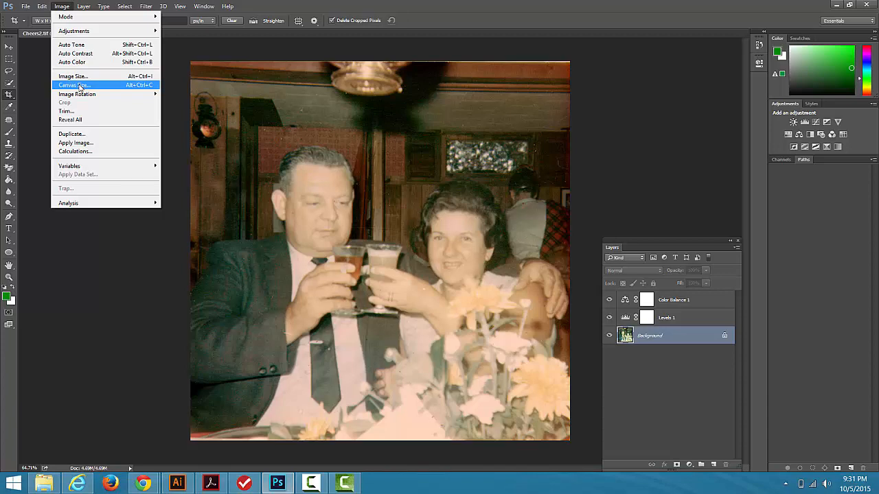
left_click(79, 85)
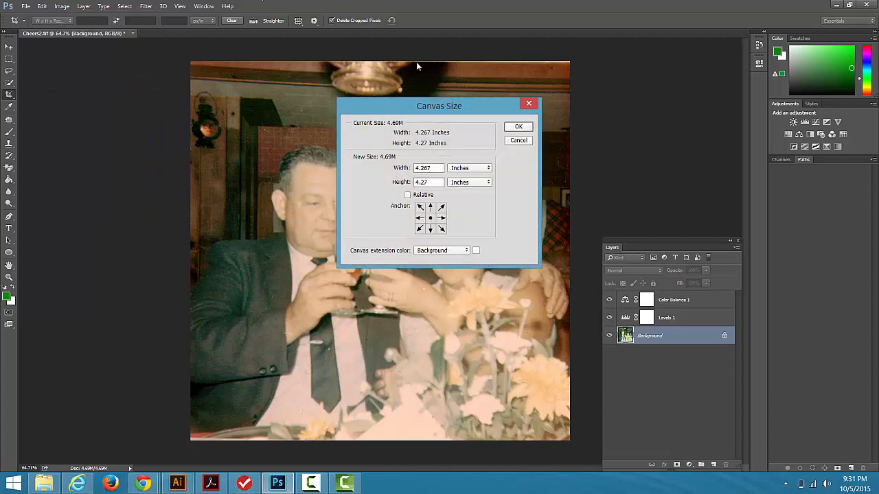
left_click_drag(400, 111, 501, 131)
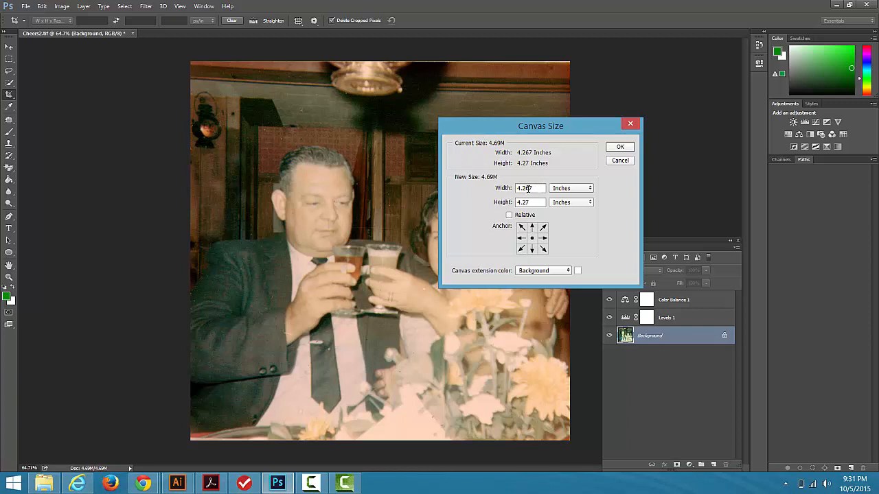
left_click(509, 215)
left_click_drag(526, 189, 495, 187)
type(".5")
left_click_drag(532, 204, 500, 214)
type(".5")
Anchor the canvas enlargement at the center, choose White as the extension color, and apply it to add an even border
left_click(533, 227)
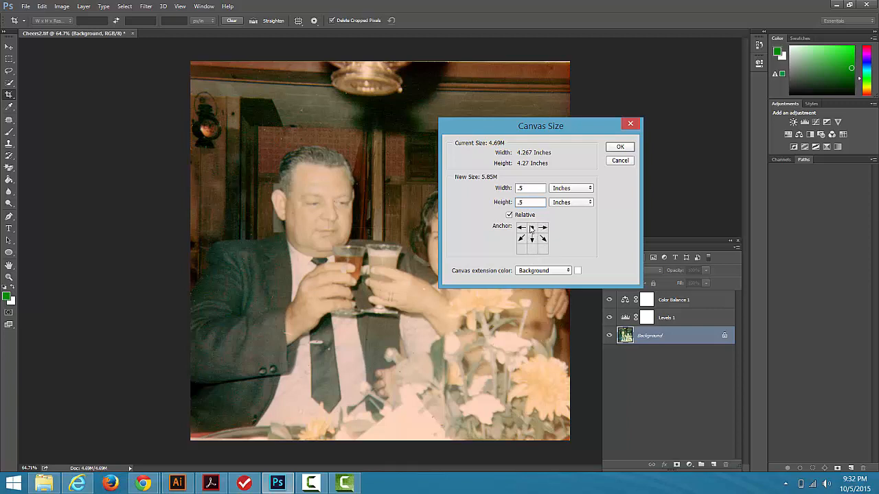
left_click(532, 238)
left_click(557, 272)
left_click(537, 298)
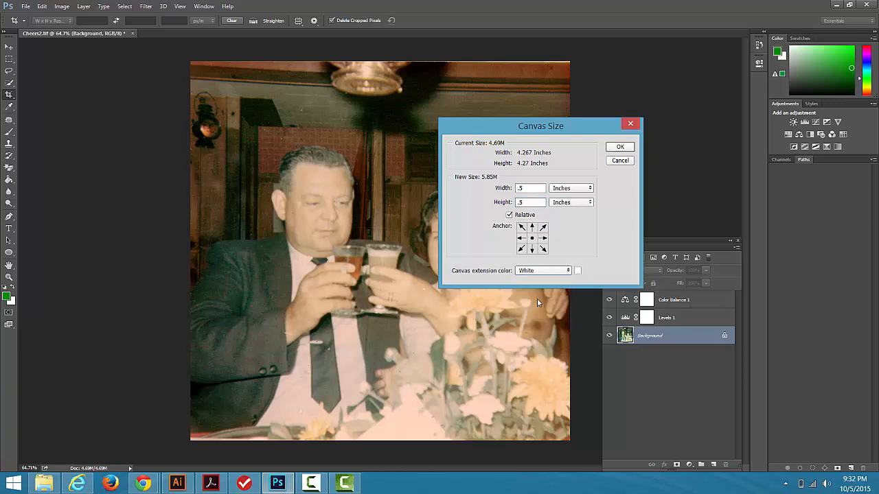
left_click(617, 148)
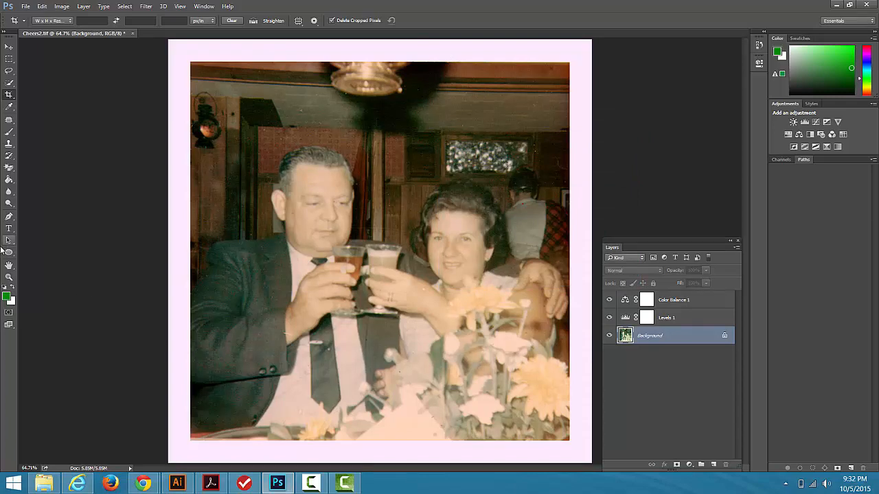
Extend only the bottom of the canvas by a relative height of 0.5 inches in white, anchoring the image at top center
left_click(9, 276)
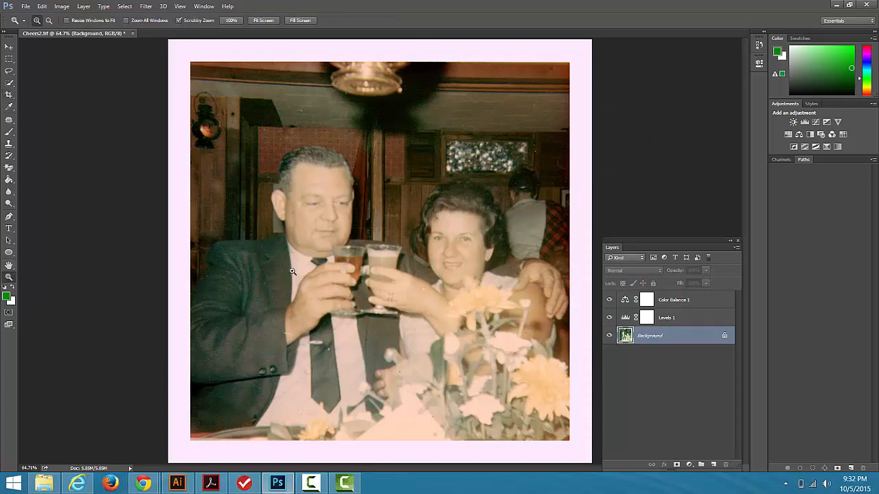
left_click(292, 271, "alt")
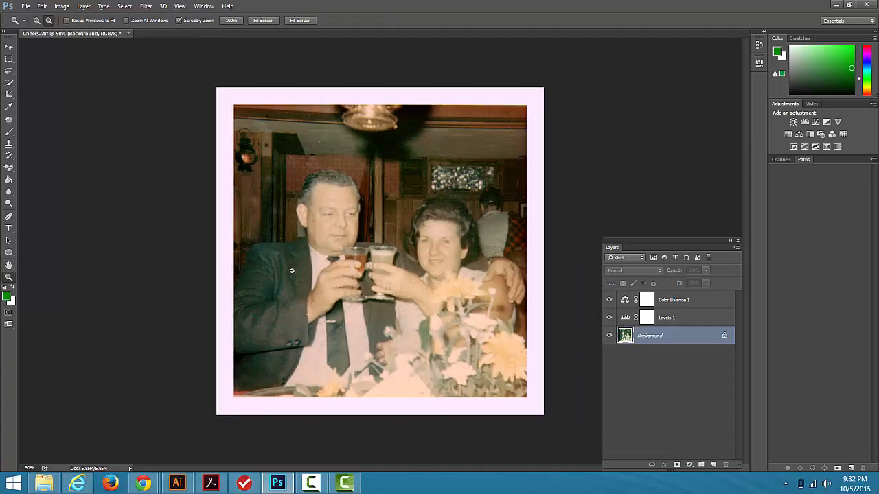
left_click(292, 271, "alt")
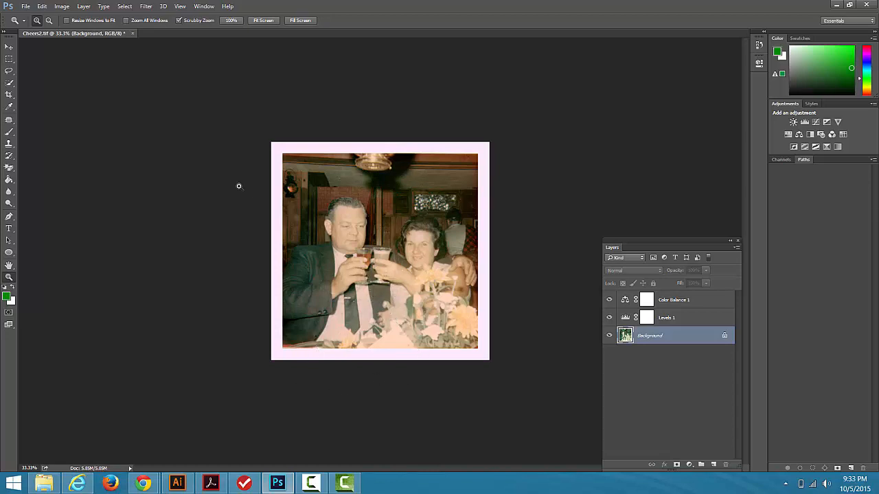
left_click(61, 7)
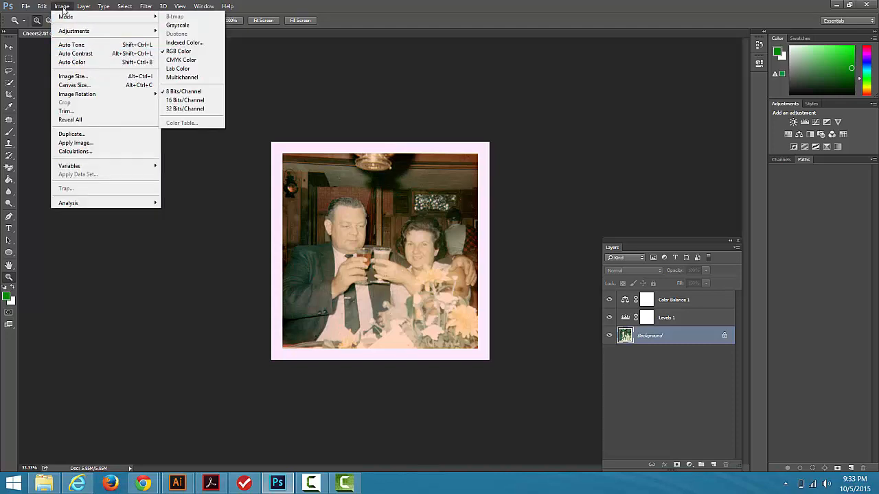
left_click(74, 85)
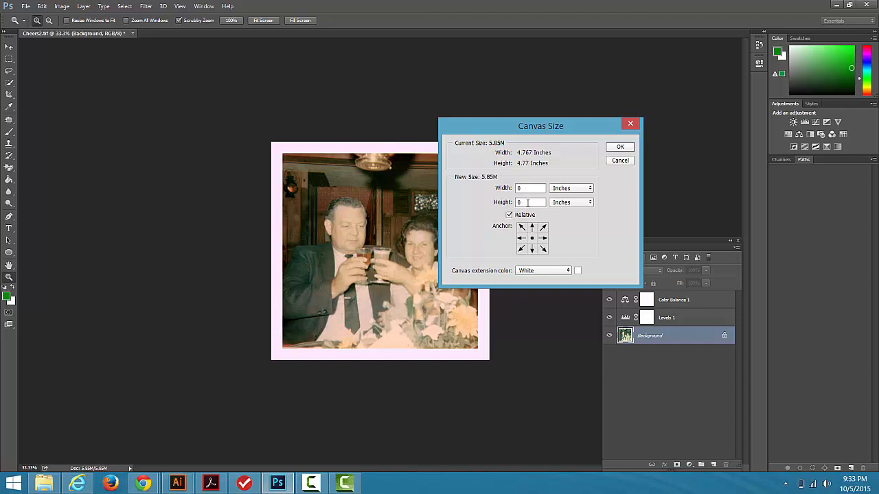
left_click(523, 203)
type(".5")
left_click(533, 228)
left_click(620, 148)
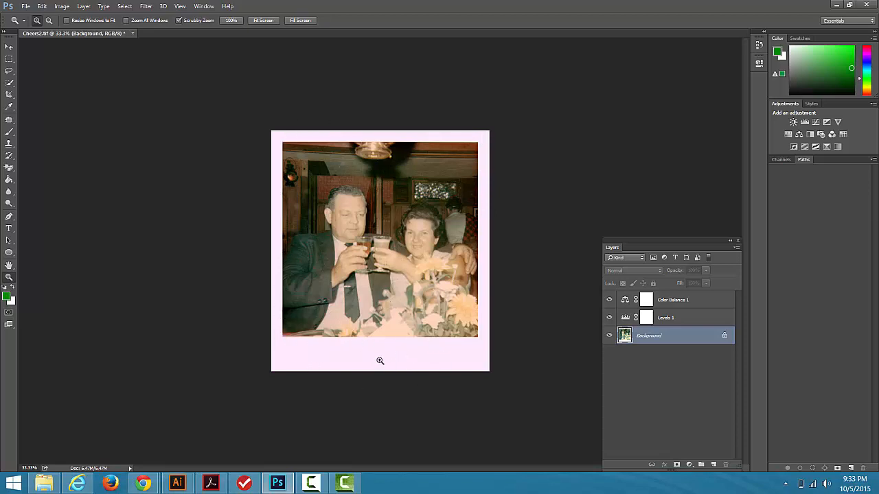
Save the layered photo in Downloads in Photoshop PSD format, named Cheers2_ plus the editor's first name, with Maximize Compatibility enabled
left_click(25, 6)
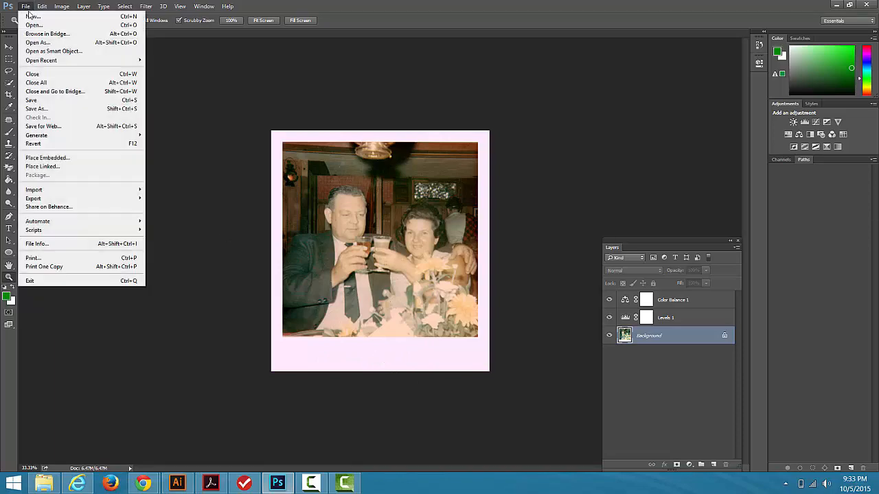
left_click(45, 109)
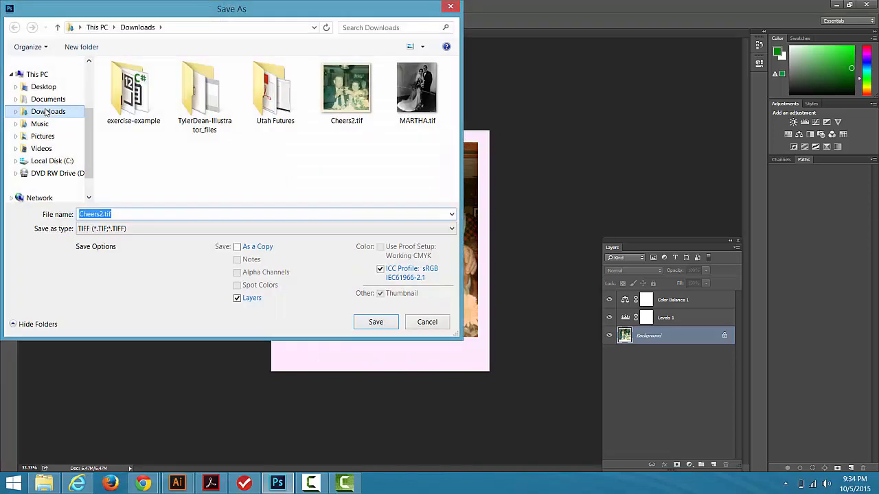
left_click(103, 214)
left_click(105, 229)
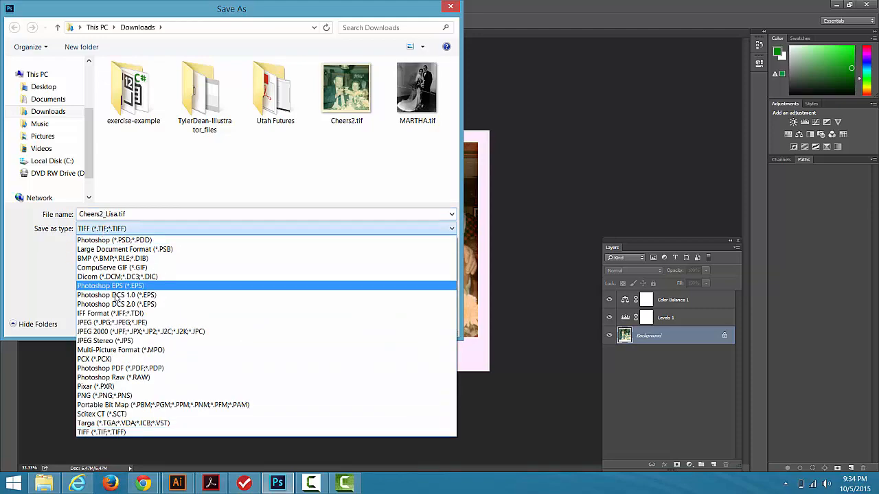
left_click(107, 240)
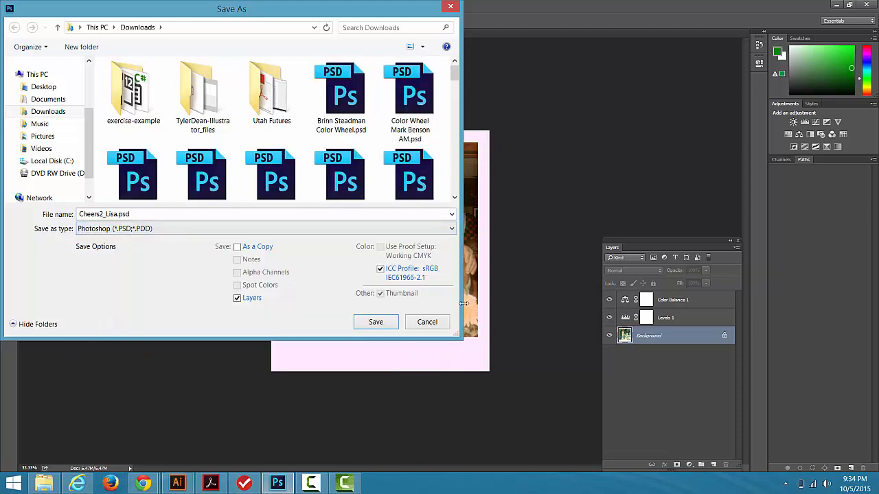
left_click(374, 323)
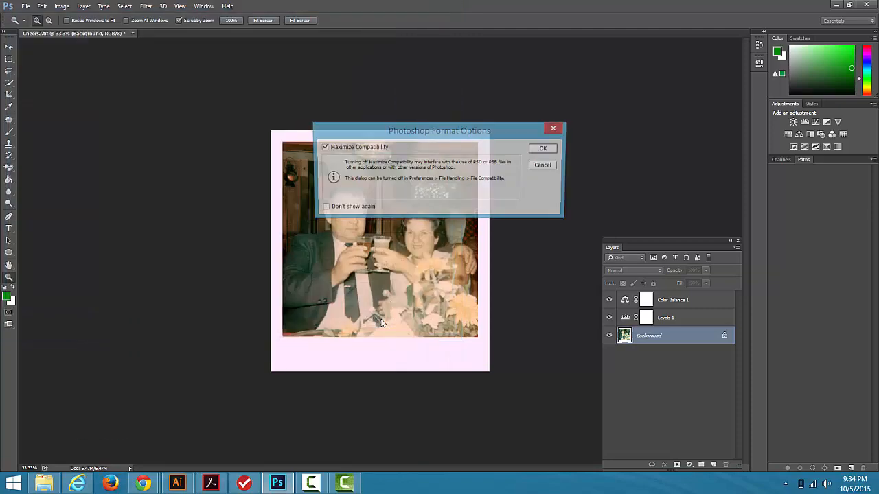
left_click(543, 153)
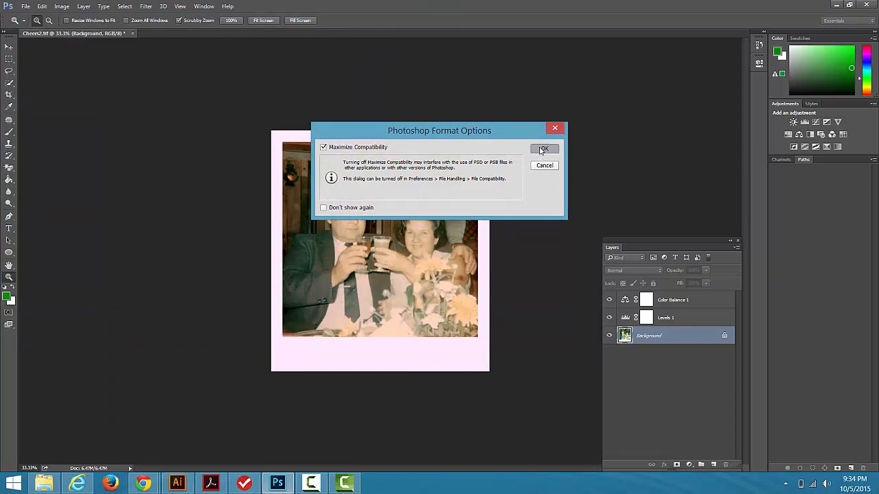